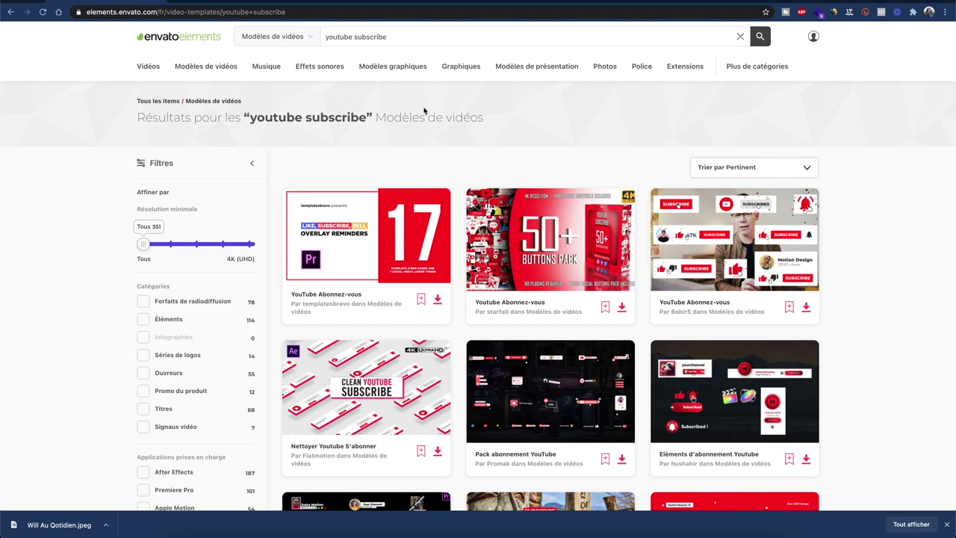
# Step: Browse the Envato Elements video template results for "youtube subscribe"
pyautogui.moveTo(741, 393)
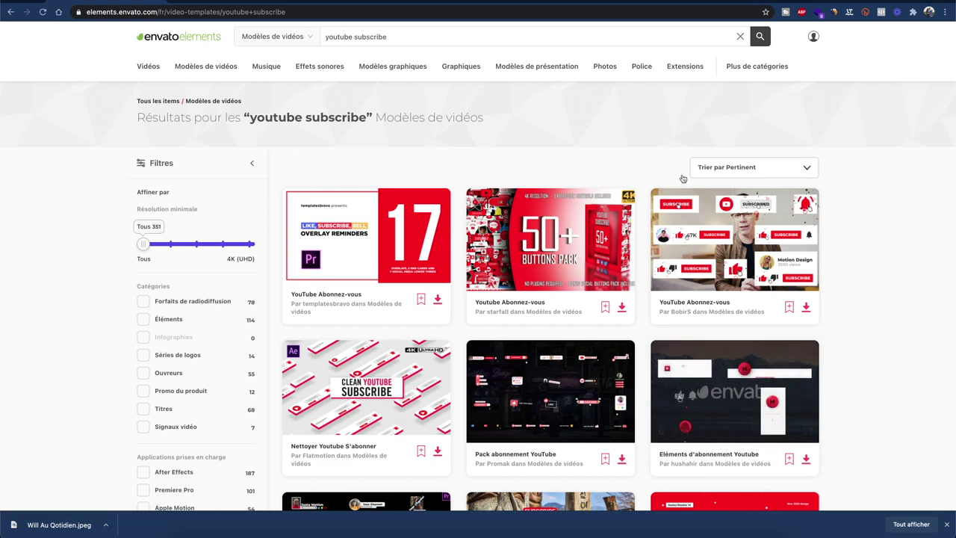
pyautogui.scroll(-2, 132, 158)
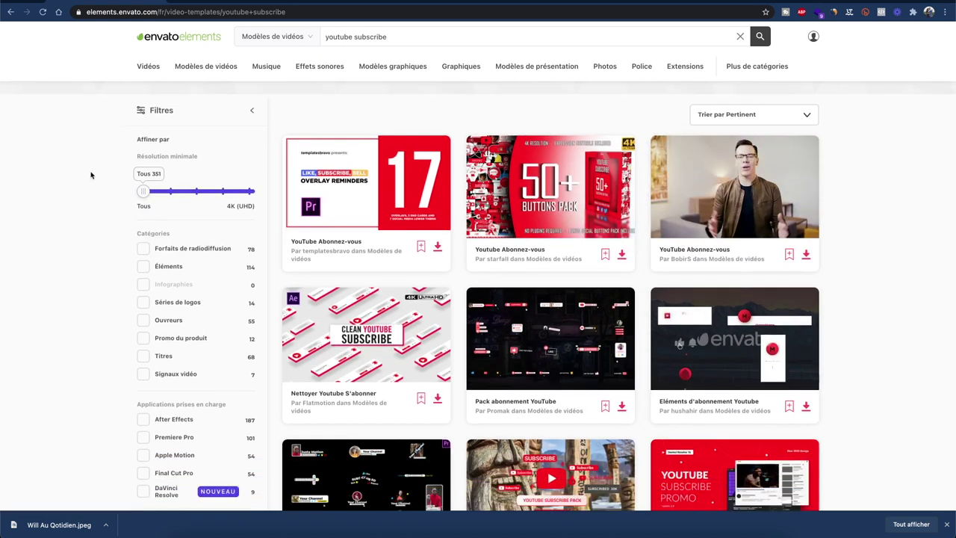
pyautogui.scroll(-3, 74, 214)
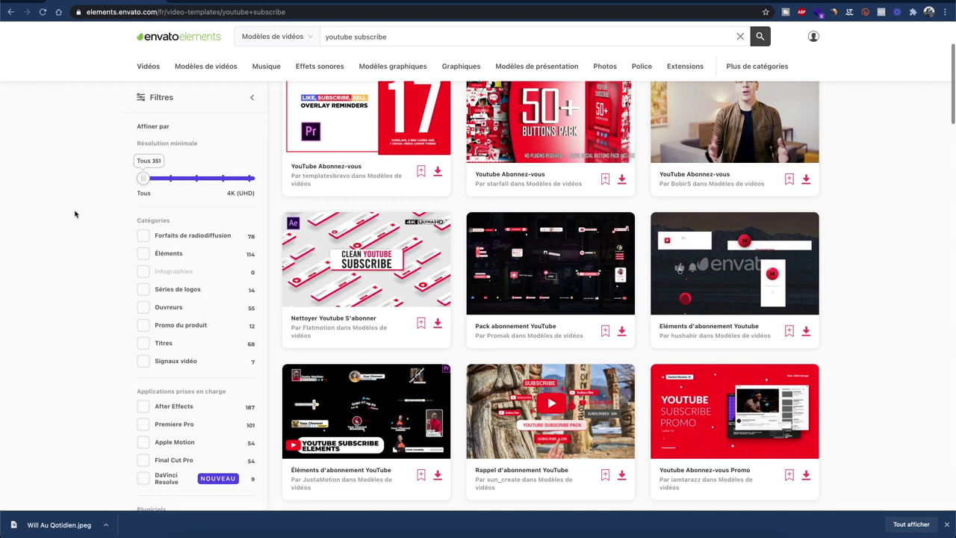
pyautogui.moveTo(397, 38); pyautogui.dragTo(354, 35)
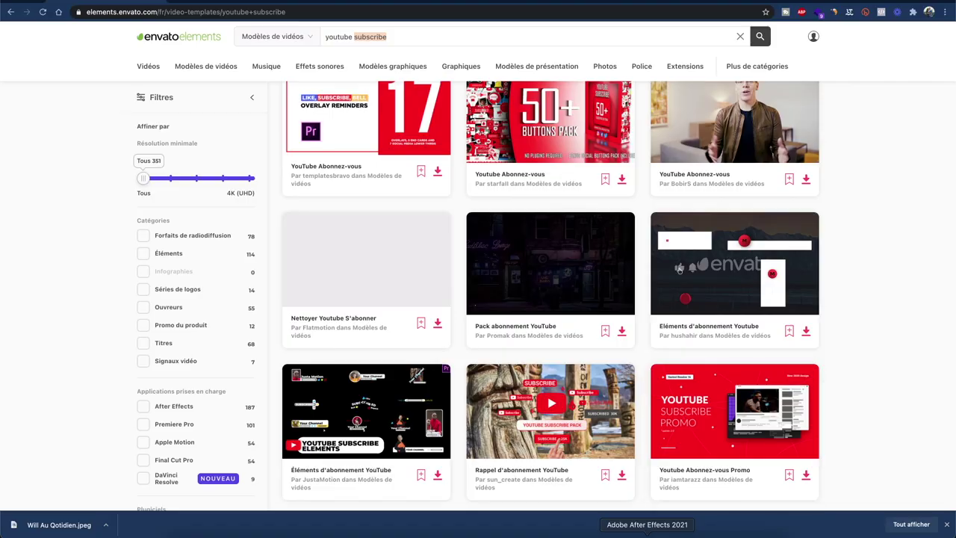
# Step: Switch to After Effects and open Scene_03 from the Preview composition
pyautogui.click(647, 531)
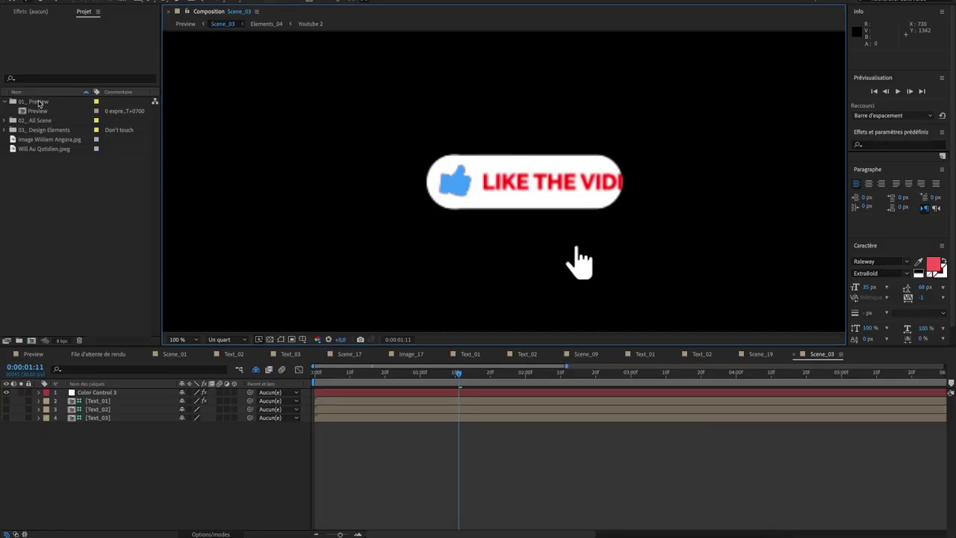
pyautogui.doubleClick(44, 111)
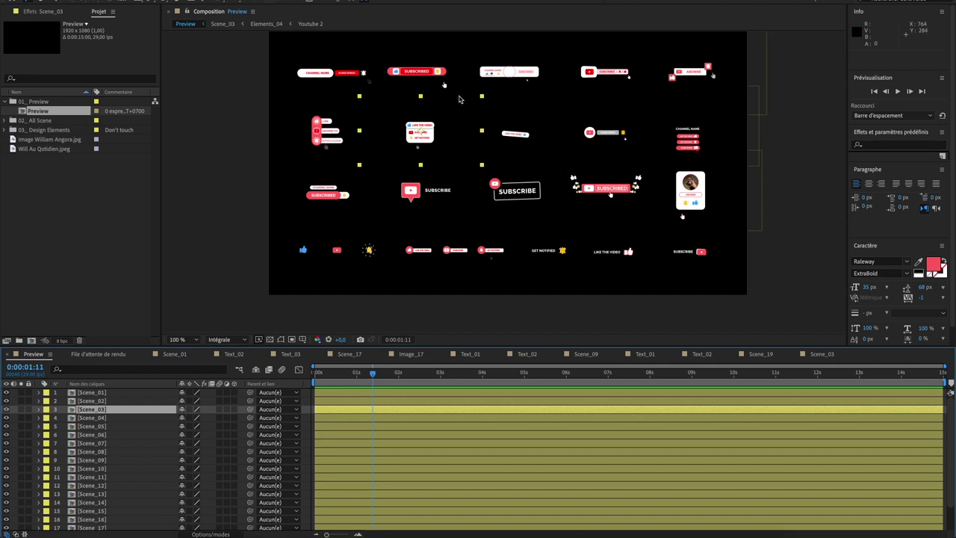
pyautogui.doubleClick(420, 138)
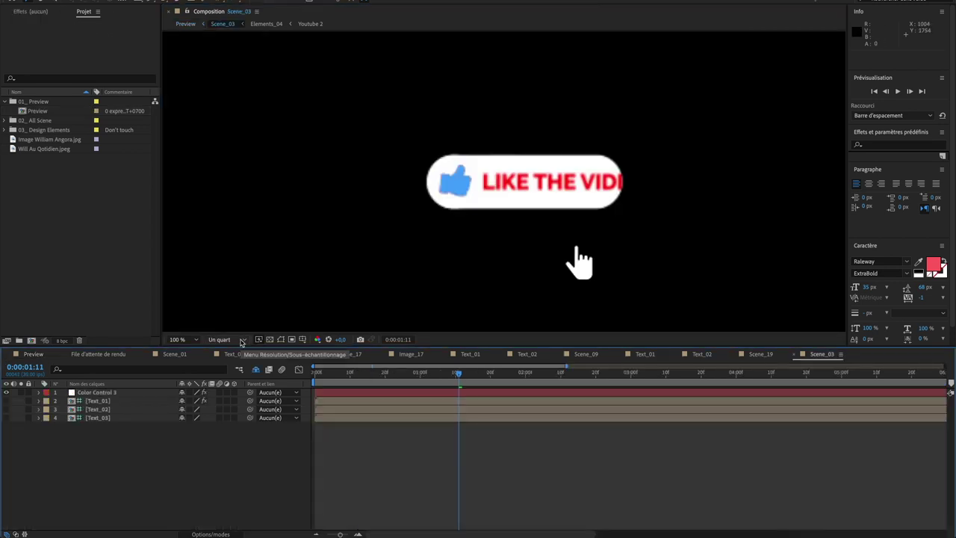
# Step: Play the Scene_03 animation from its beginning
pyautogui.click(242, 341)
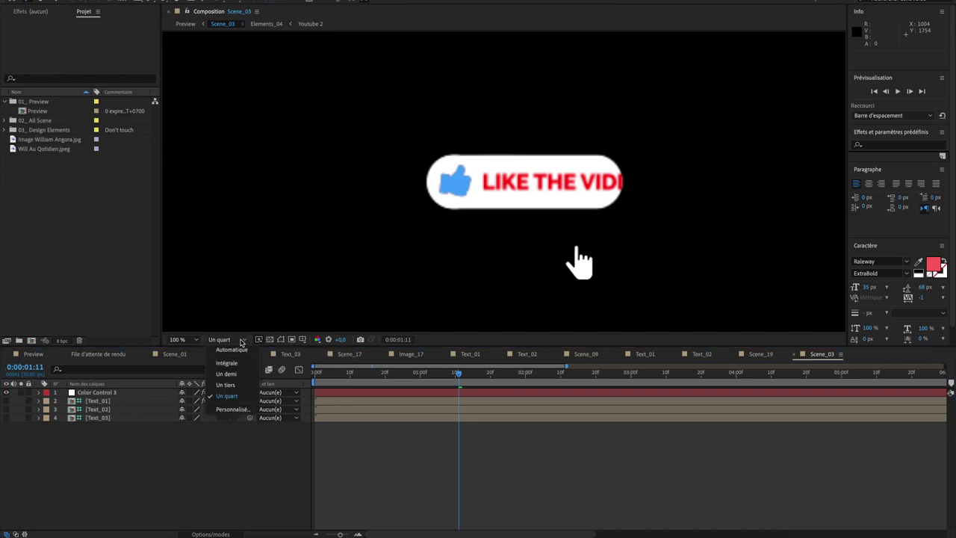
pyautogui.click(242, 341)
pyautogui.click(319, 380)
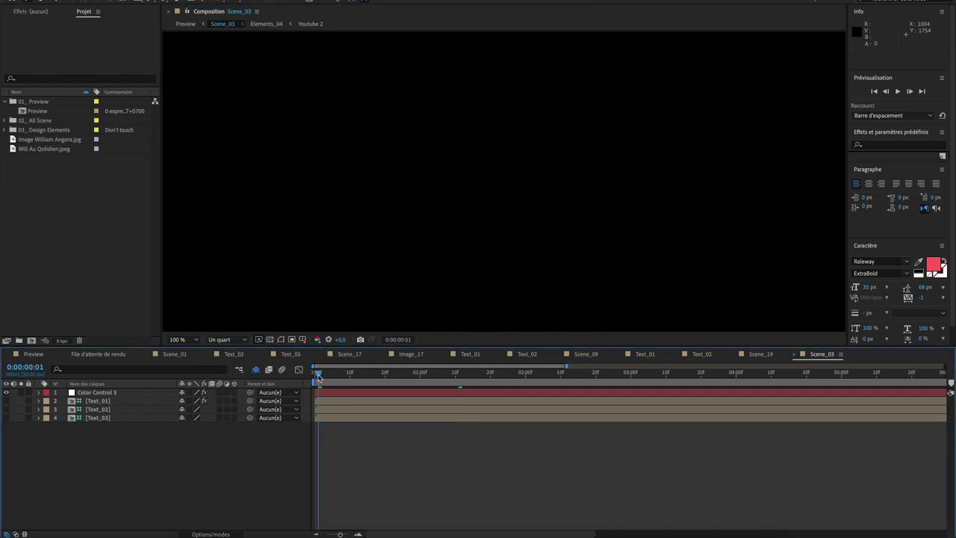
pyautogui.press('space')
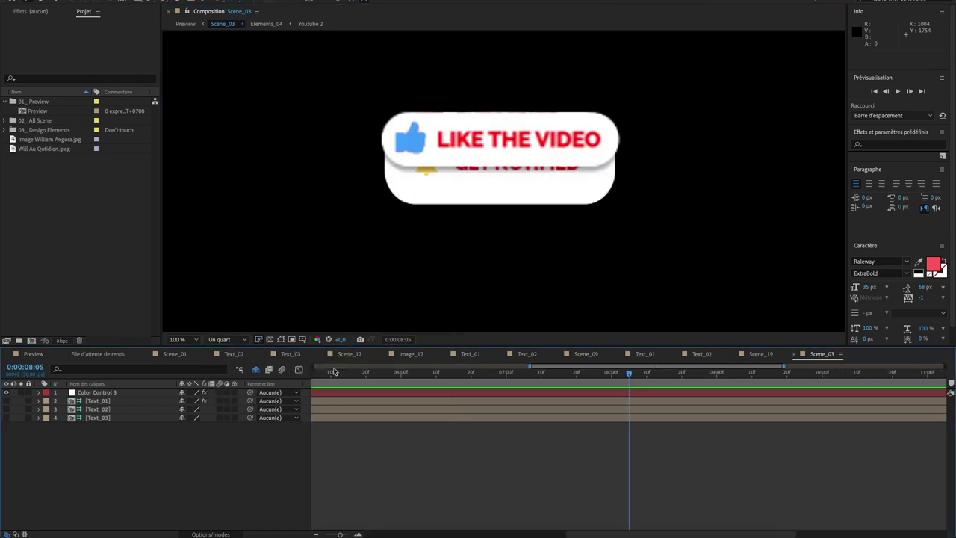
# Step: Replace the text in the Text_01 composition with "LIKE LA VIDÉO" and return to Scene_03
pyautogui.doubleClick(97, 401)
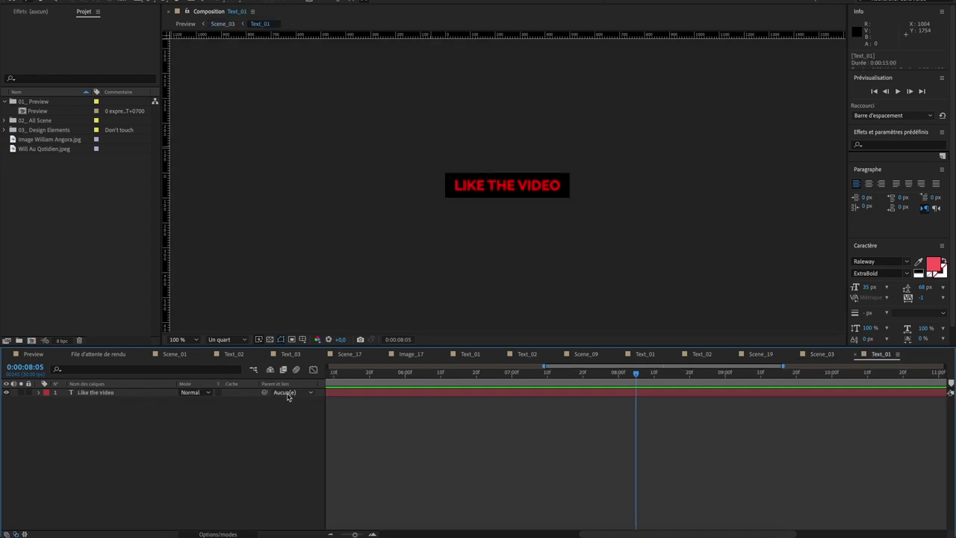
pyautogui.click(91, 393)
pyautogui.doubleClick(91, 393)
pyautogui.write('LIKE LA VIDÉO')
pyautogui.click(822, 354)
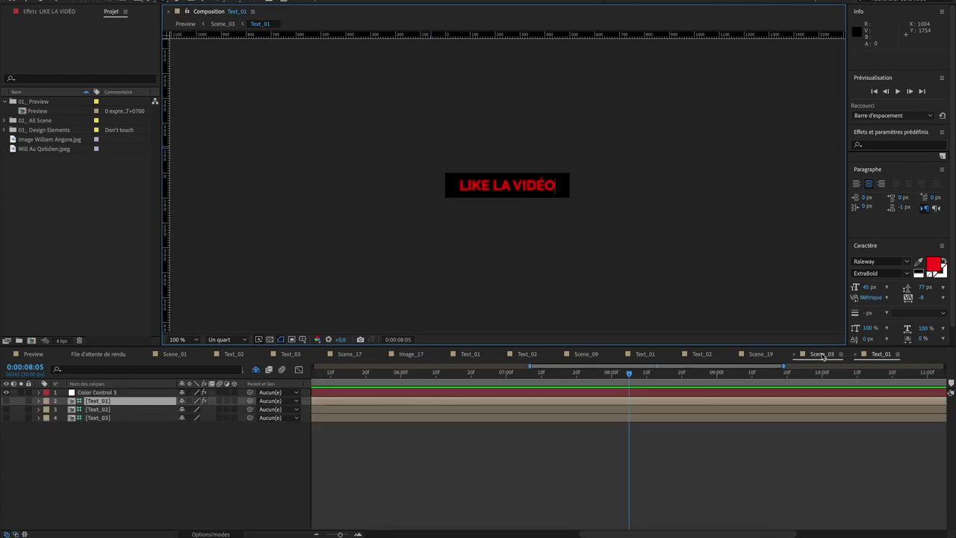
# Step: Open the Text_02 composition and replace its SUBSCRIBE text
pyautogui.doubleClick(109, 410)
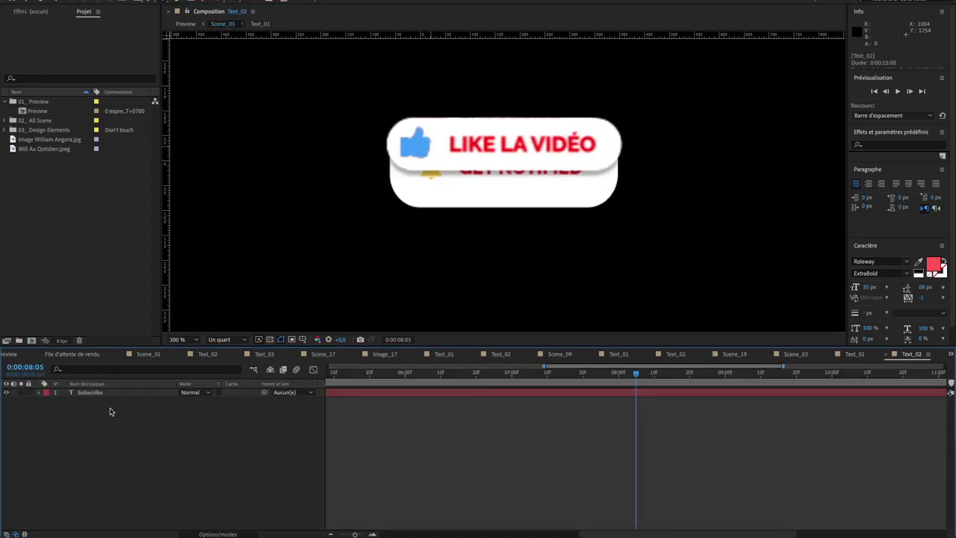
pyautogui.doubleClick(91, 392)
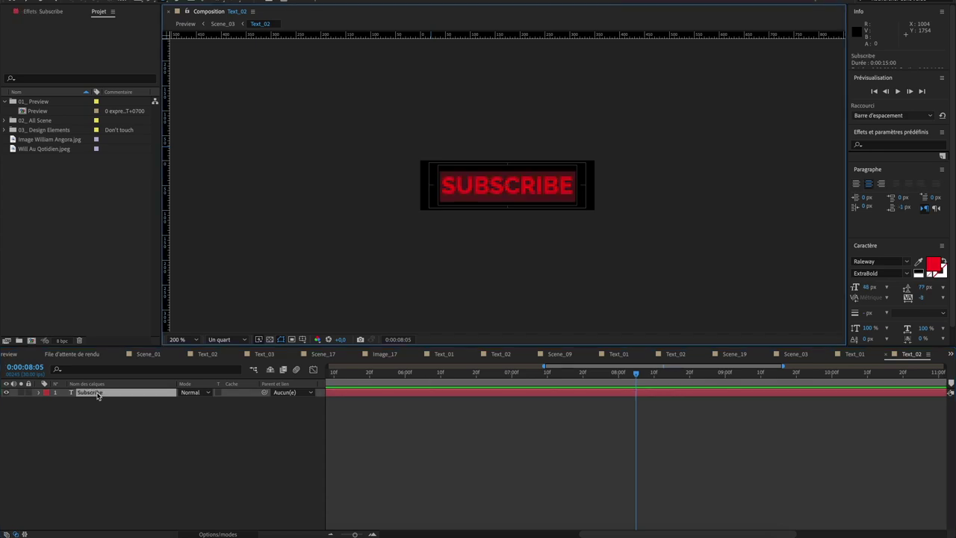
pyautogui.write('S')
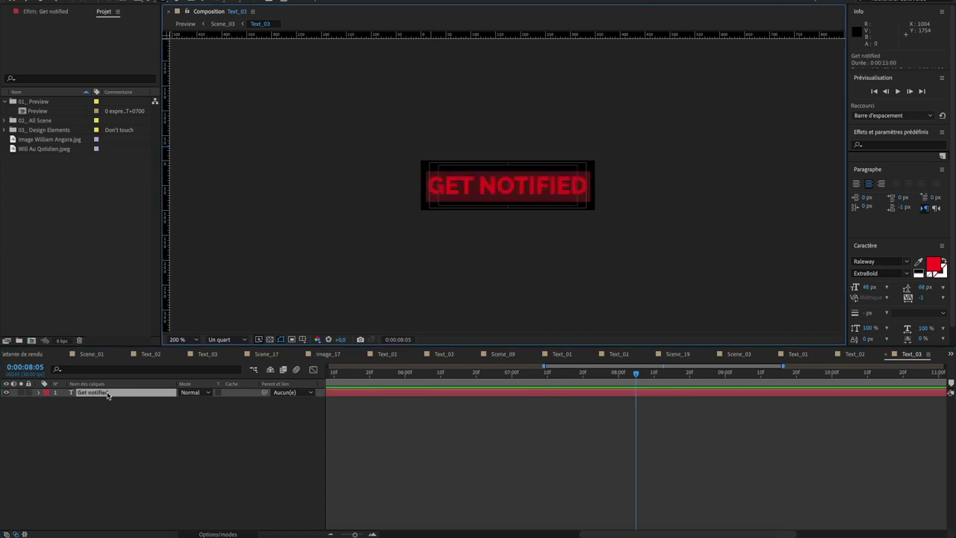
# Step: Change the Text_03 text to "NOTIFICATIONS" and set its font size to 45 px
pyautogui.write('NOTIFICATIONS')
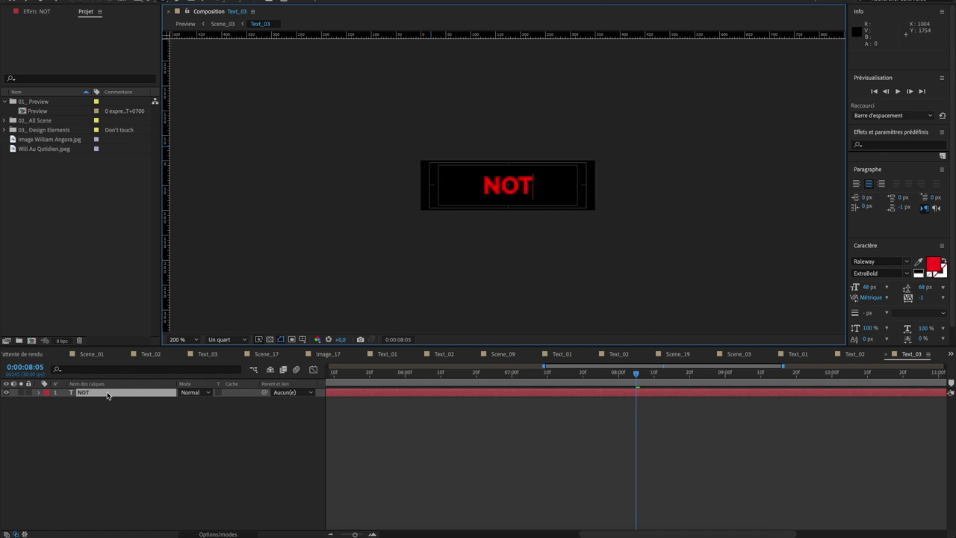
pyautogui.click(870, 287)
pyautogui.write('4')
pyautogui.press('Return')
pyautogui.write('5')
pyautogui.press('Return')
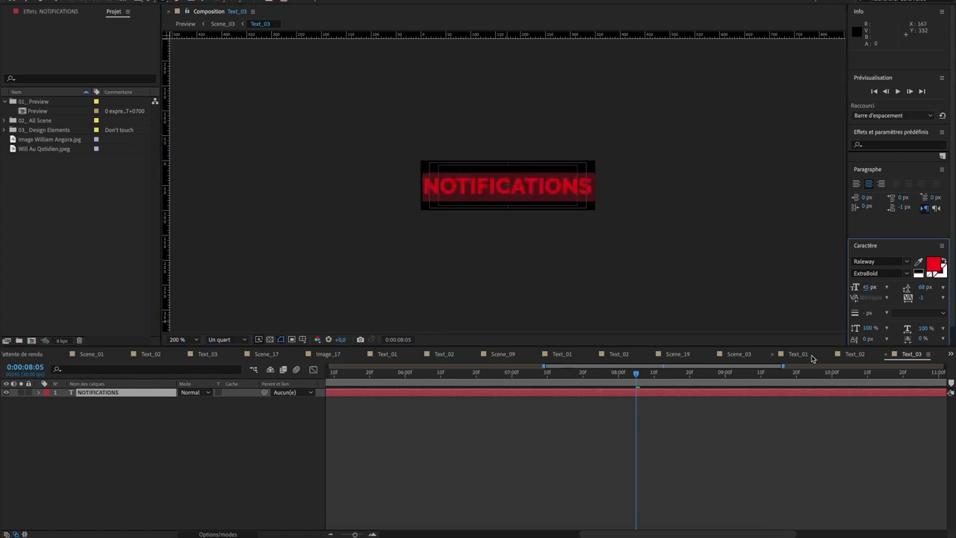
# Step: Return to Scene_03 and play the animation from the first frame to check the edited texts
pyautogui.click(737, 354)
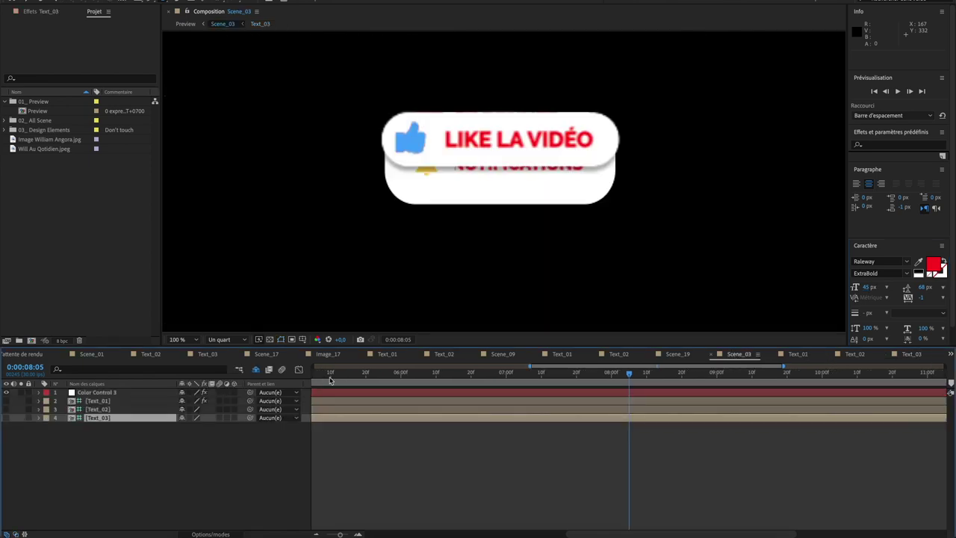
pyautogui.click(320, 373)
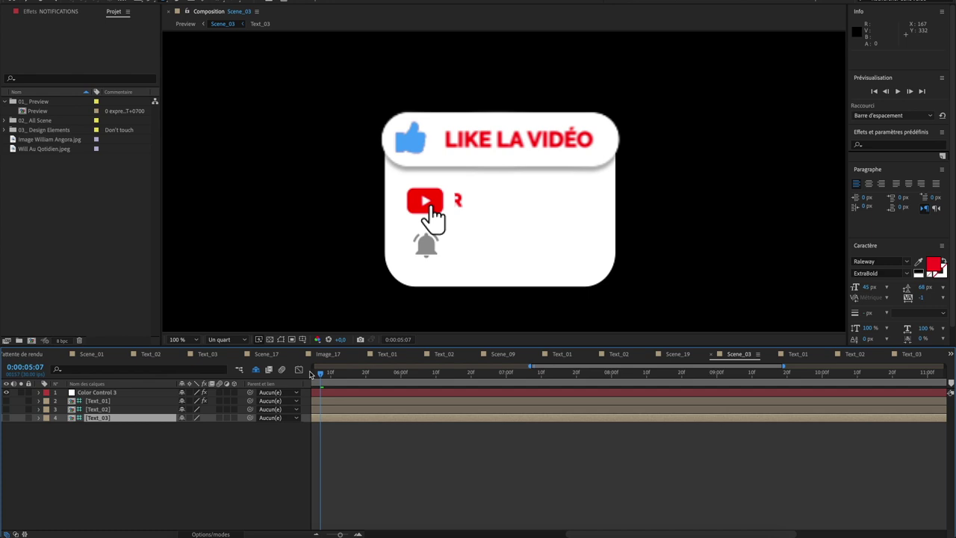
pyautogui.moveTo(311, 373); pyautogui.dragTo(294, 372)
pyautogui.moveTo(542, 534); pyautogui.dragTo(368, 533)
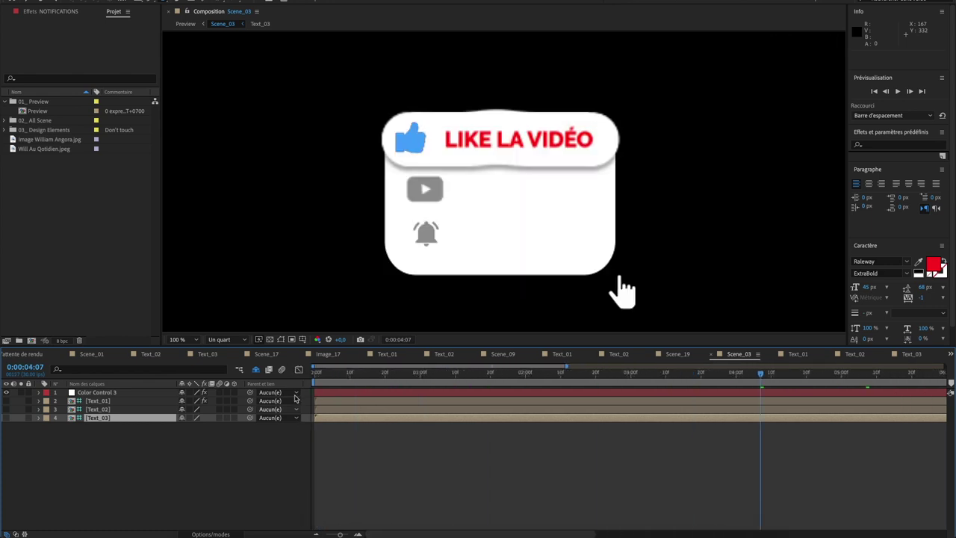
pyautogui.press('Home')
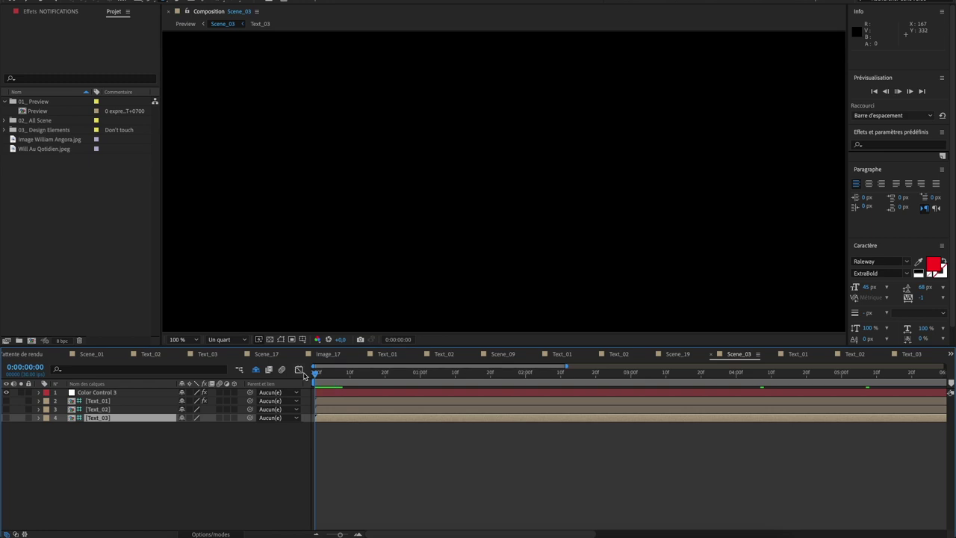
pyautogui.press('space')
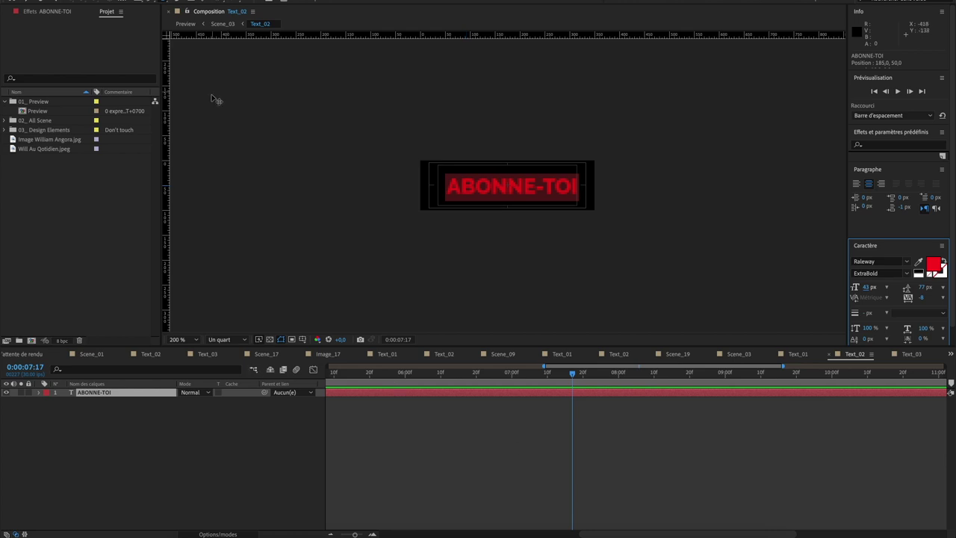
# Step: Return to Scene_03, scrub through its animation, and add the composition to the render queue
pyautogui.click(726, 354)
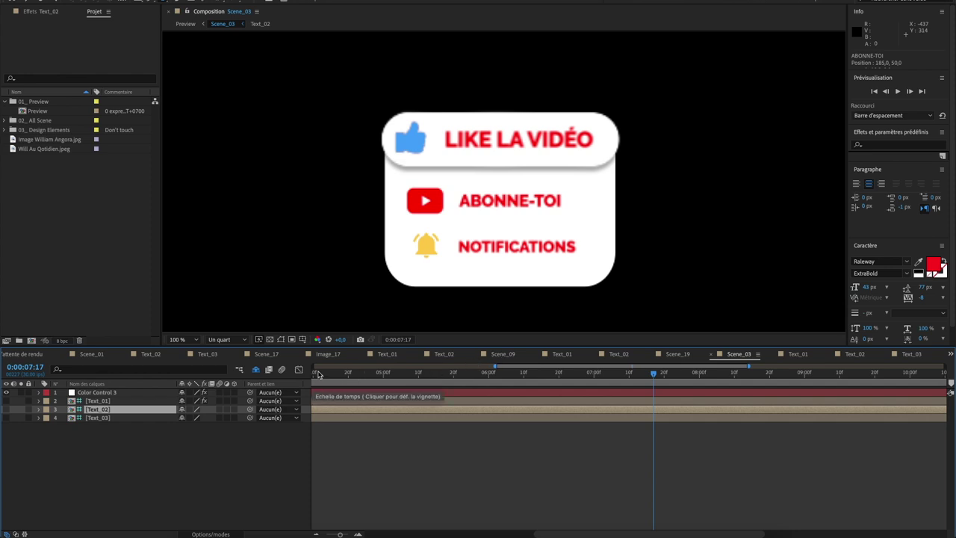
pyautogui.moveTo(315, 373); pyautogui.dragTo(731, 405)
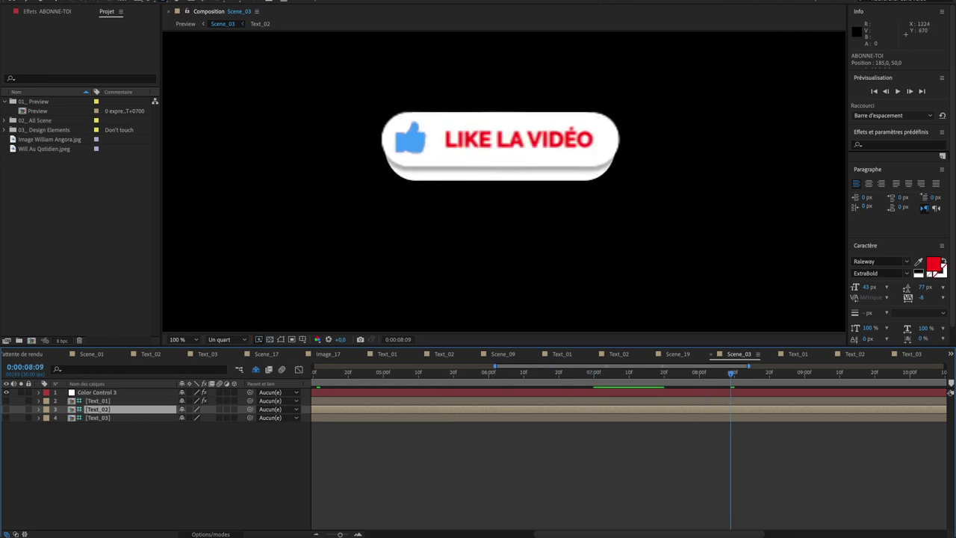
pyautogui.click(91, 0)
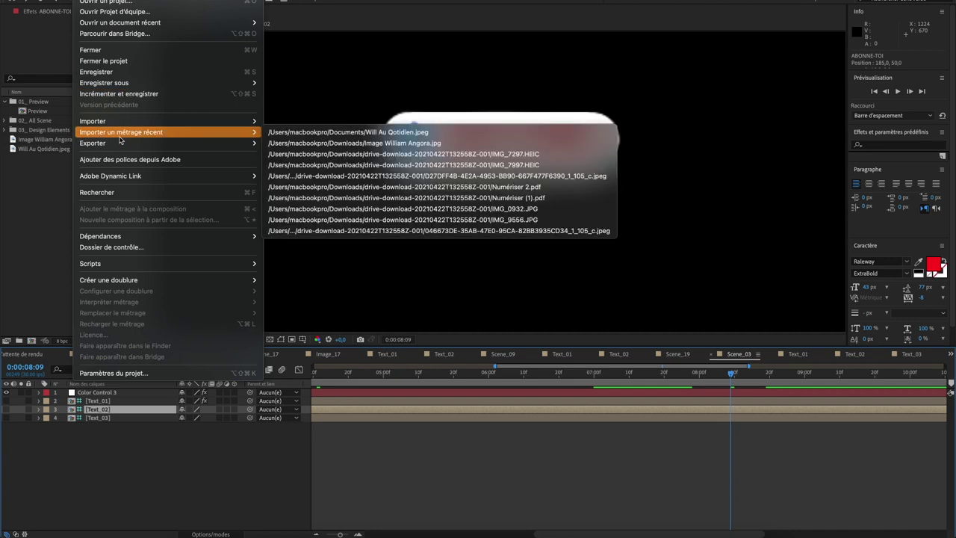
pyautogui.moveTo(250, 144)
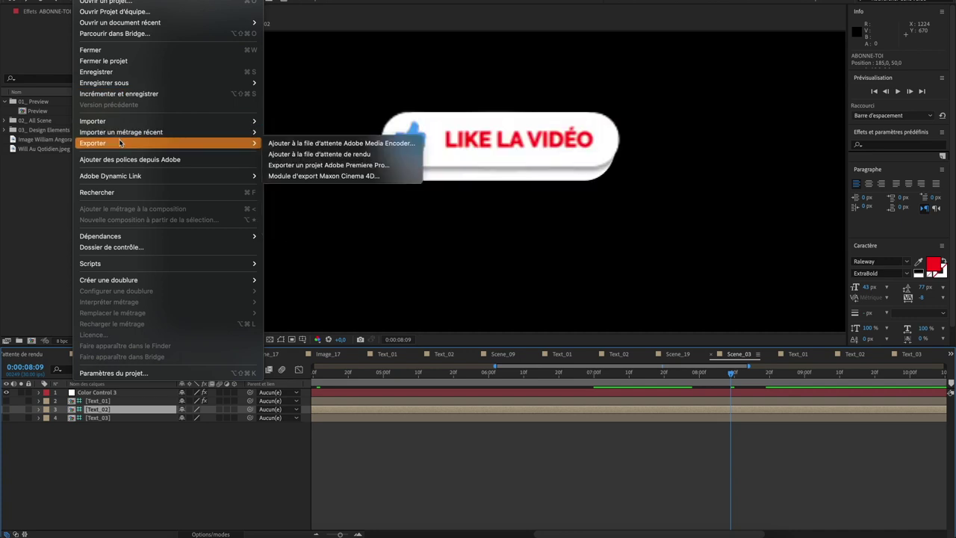
pyautogui.click(282, 154)
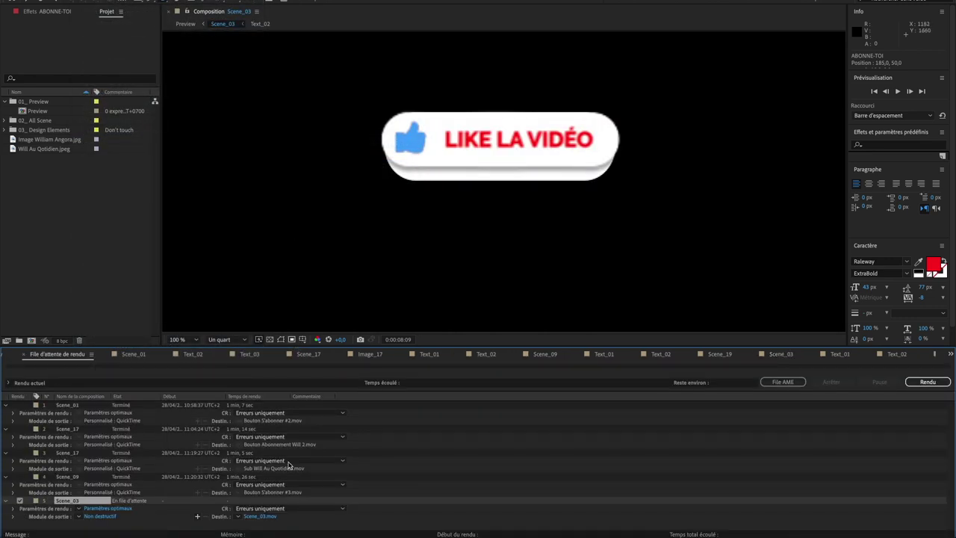
# Step: Set the Scene_03 render destination to "Bouton S'abonner #4" on the Bureau as a QuickTime file
pyautogui.click(260, 516)
pyautogui.write('Bouton')
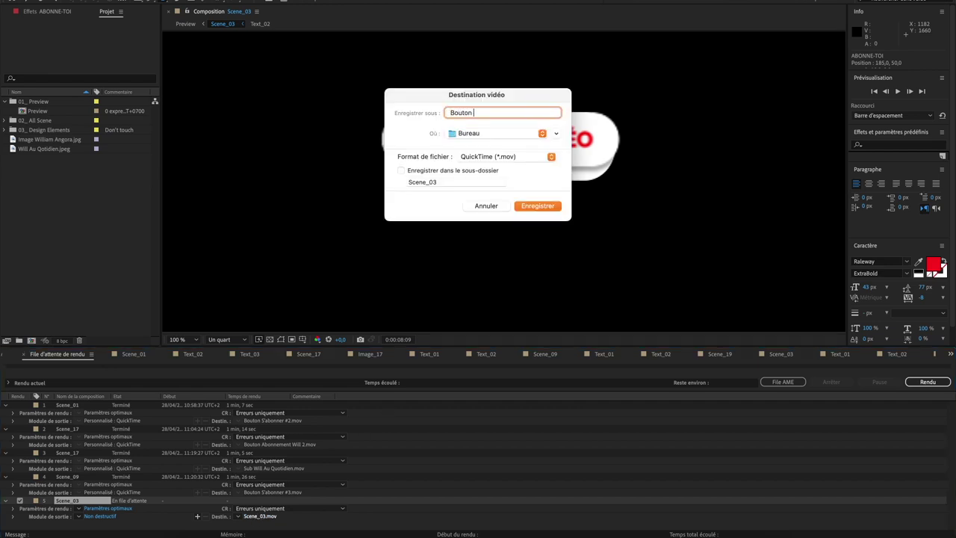
pyautogui.write(" S'abonner #4")
pyautogui.click(507, 156)
pyautogui.click(509, 156)
pyautogui.click(534, 208)
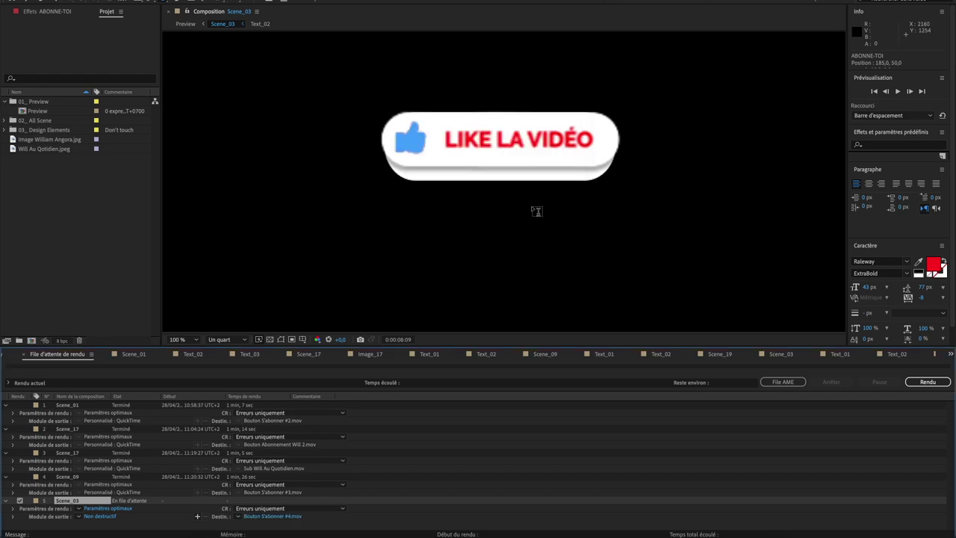
# Step: Set the output module's channels to RVB + Alpha and start rendering the queued Scene_03
pyautogui.click(99, 517)
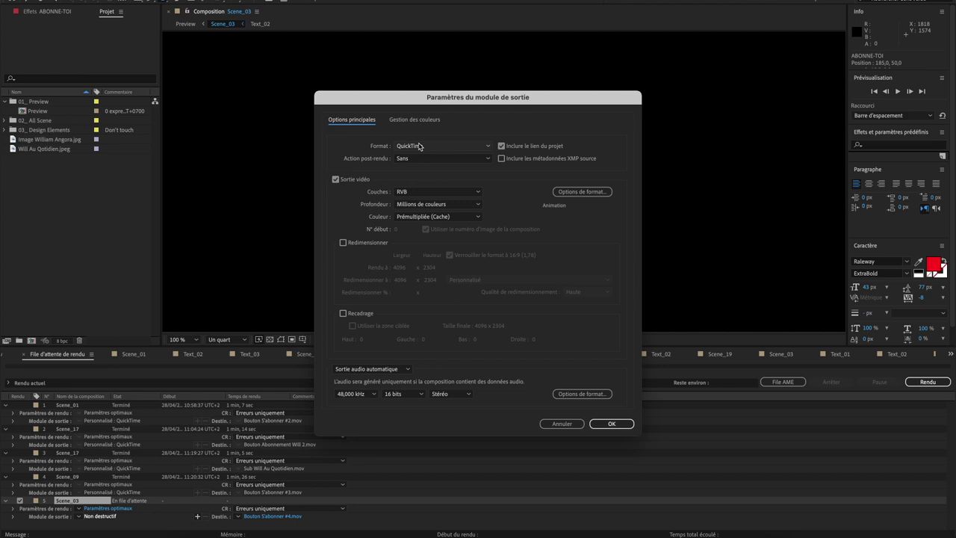
pyautogui.click(430, 196)
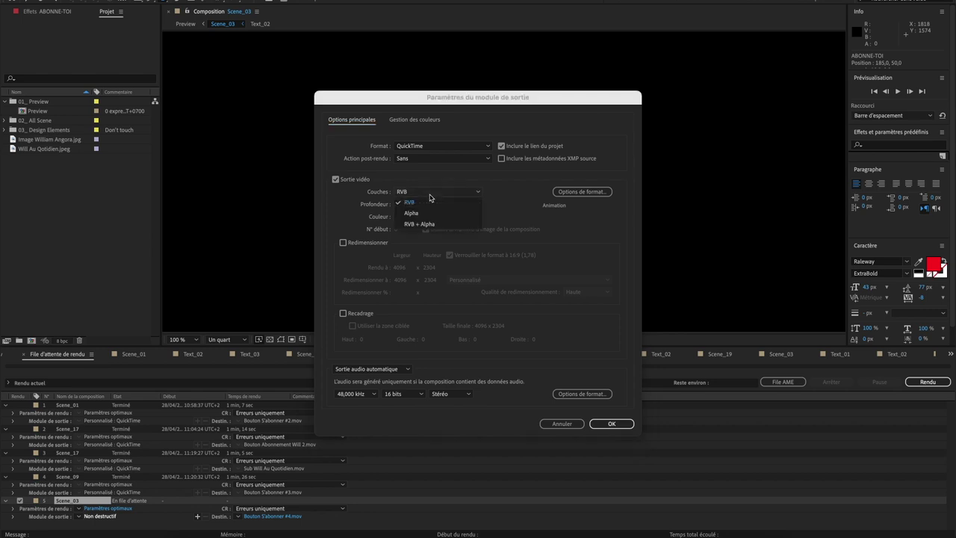
pyautogui.click(428, 224)
pyautogui.click(607, 424)
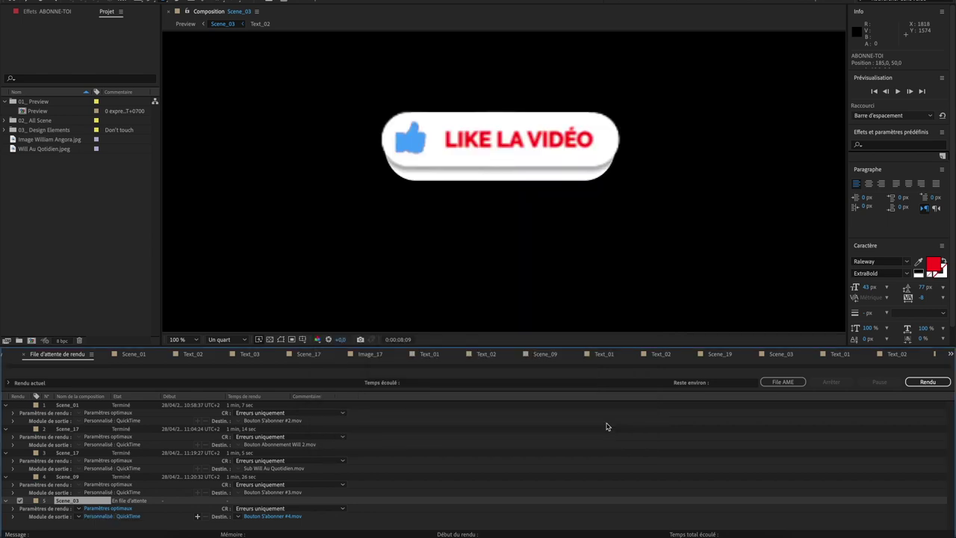
pyautogui.click(914, 382)
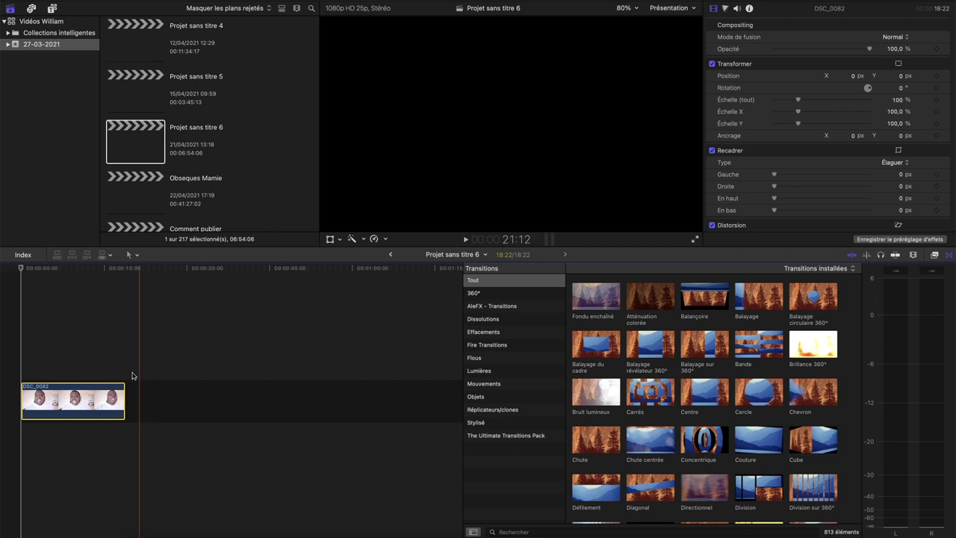
# Step: Add Bouton S'abonner #4.mov from the Finder's Bureau folder to the timeline, above DSC_0082 and a few seconds after its start
pyautogui.click(128, 531)
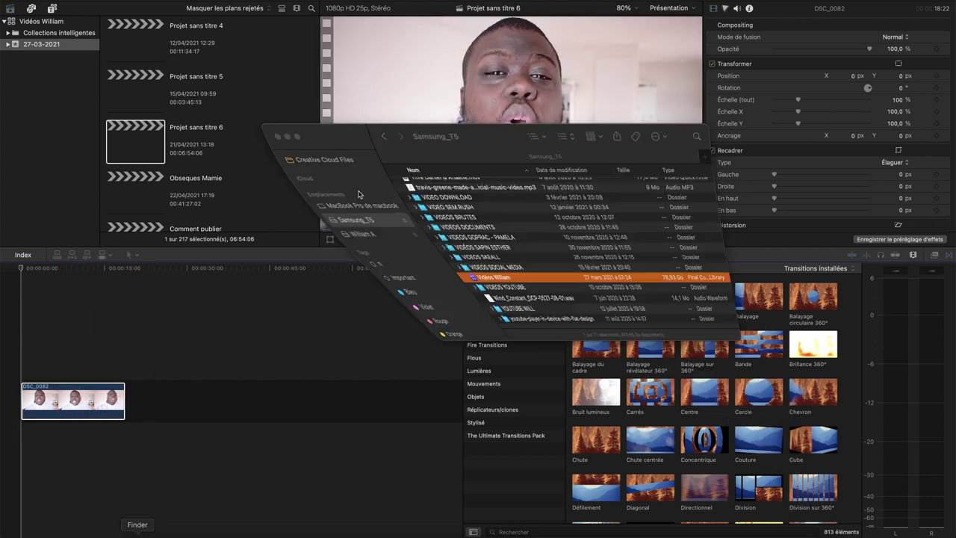
pyautogui.scroll(5, 295, 153)
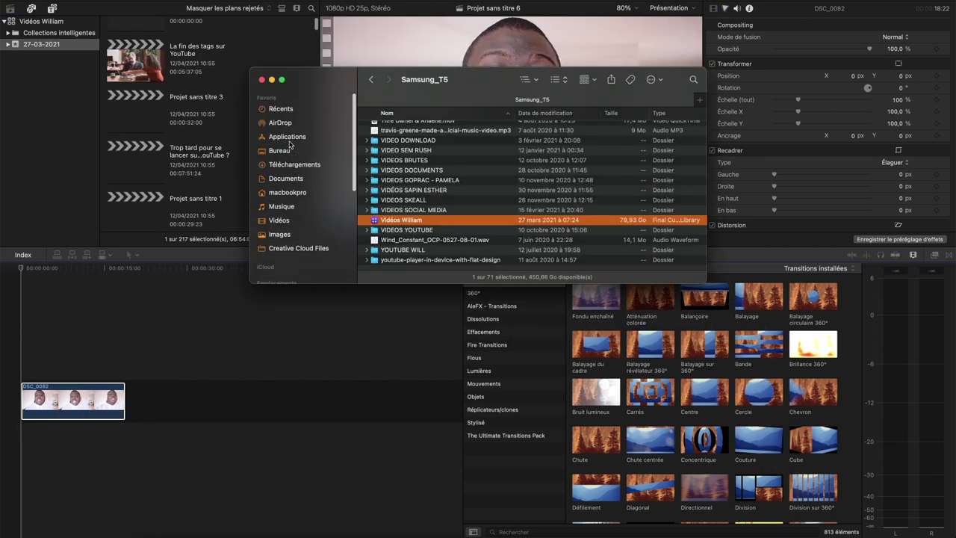
pyautogui.click(287, 151)
pyautogui.click(395, 129)
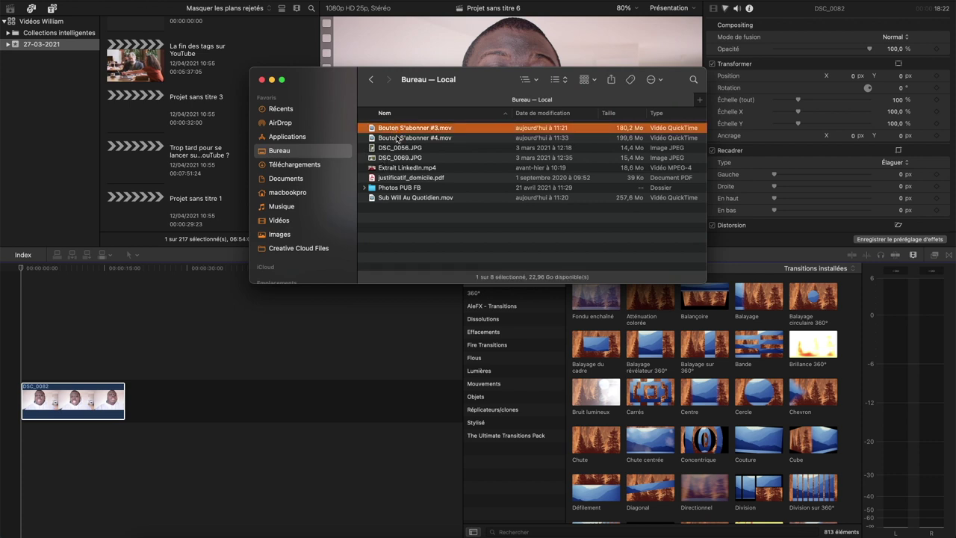
pyautogui.click(396, 139)
pyautogui.moveTo(385, 147); pyautogui.dragTo(41, 361)
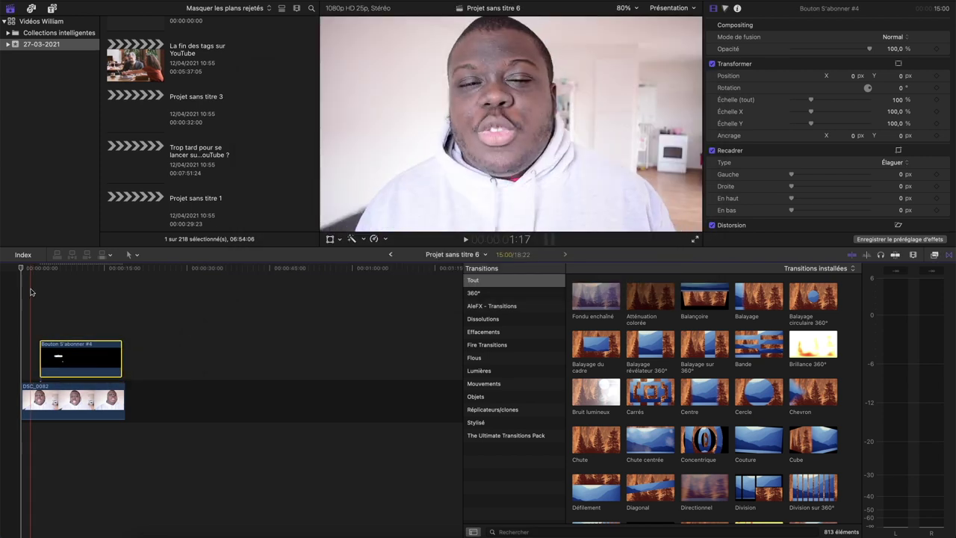
# Step: Play the timeline from just before the Bouton S'abonner #4 clip to check the button over the video
pyautogui.click(30, 292)
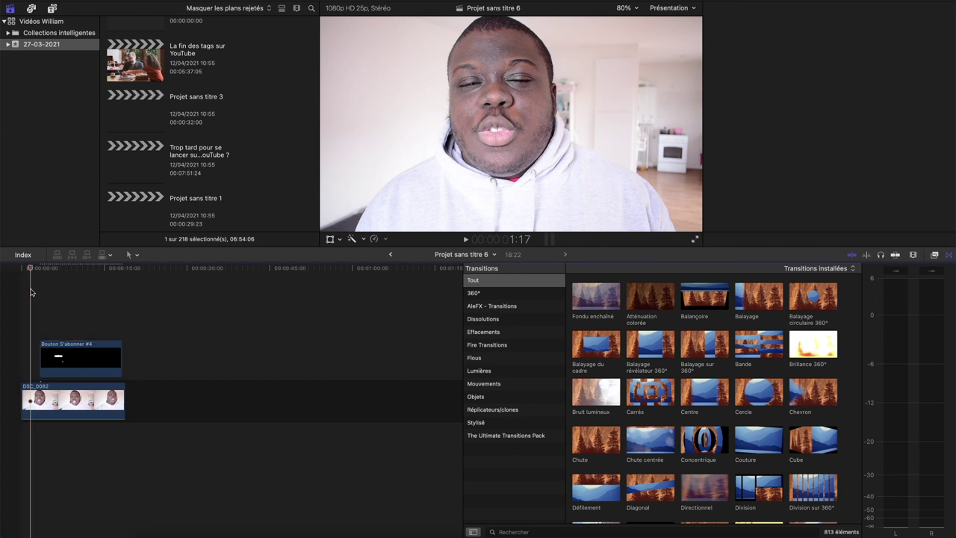
pyautogui.press('space')
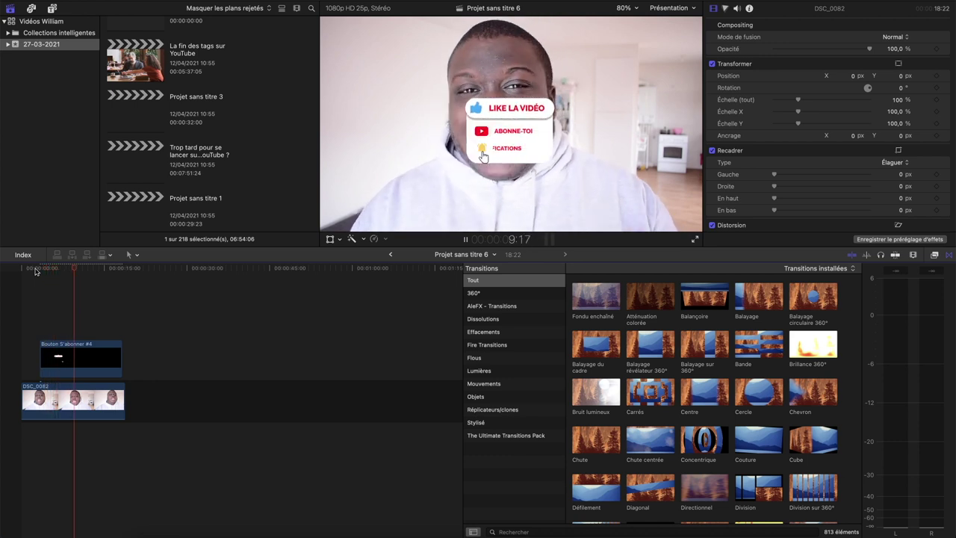
pyautogui.press('space')
# Step: Move the Bouton S'abonner #4 overlay to the upper-left of the image, at about X -642 px and Y 299 px
pyautogui.click(71, 357)
pyautogui.click(330, 239)
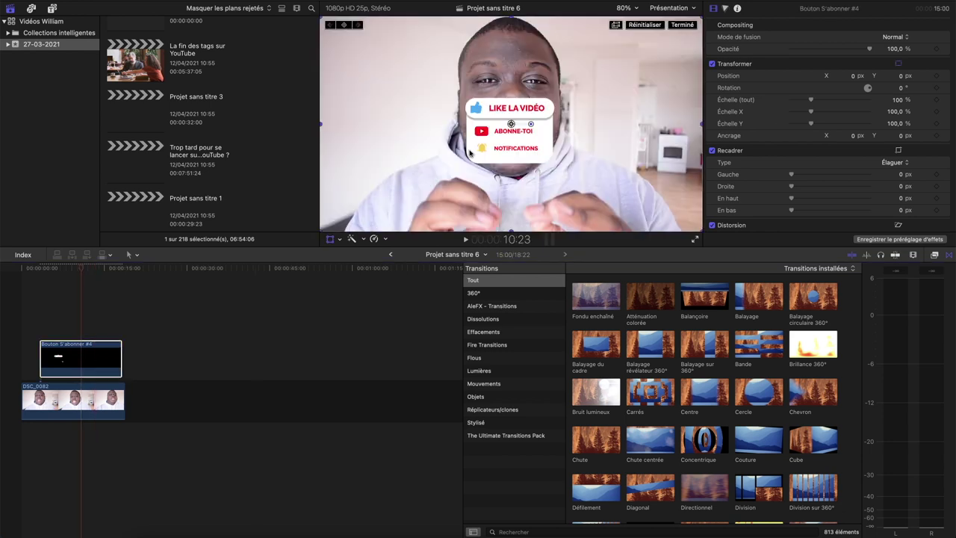
pyautogui.moveTo(511, 124); pyautogui.dragTo(382, 34)
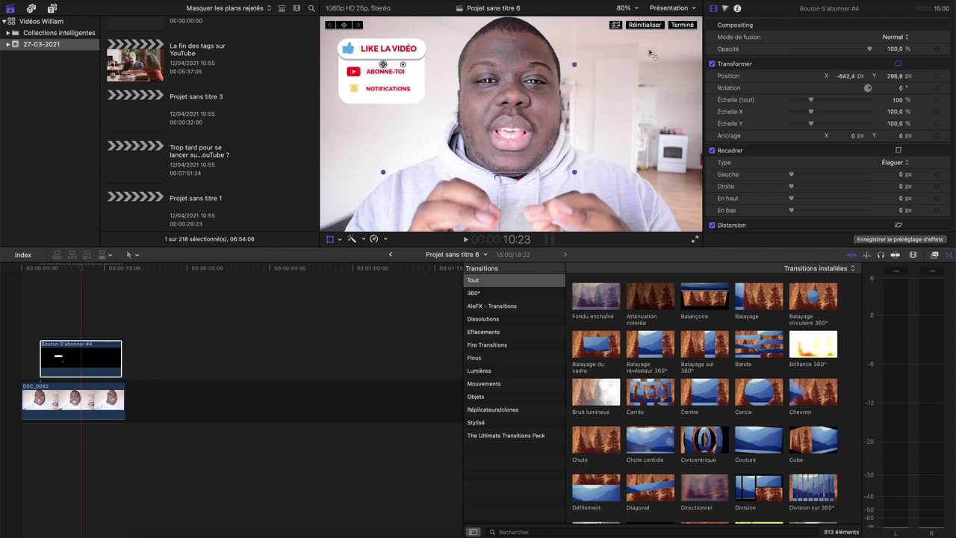
pyautogui.click(682, 25)
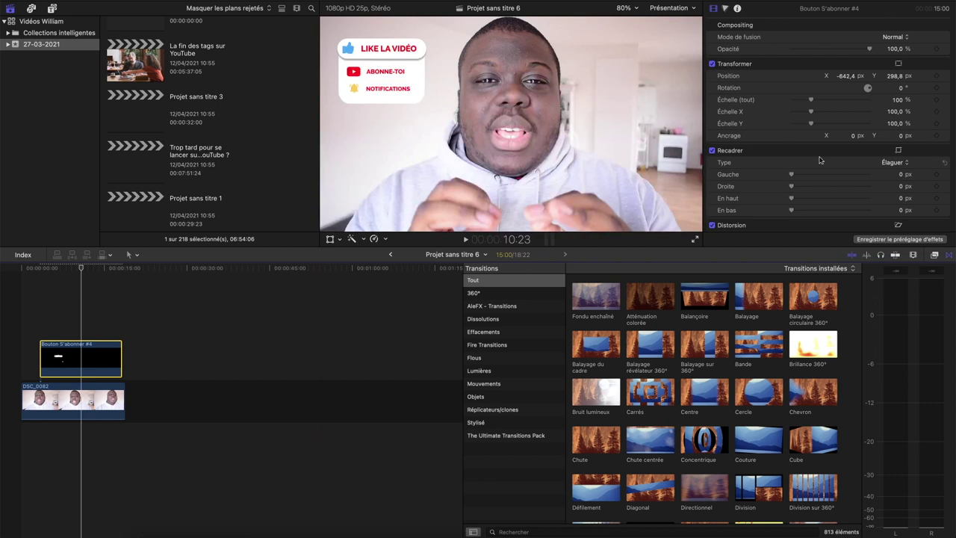
# Step: Enlarge the Bouton S'abonner #4 overlay by setting its overall scale to 120 %
pyautogui.moveTo(811, 101); pyautogui.dragTo(818, 100)
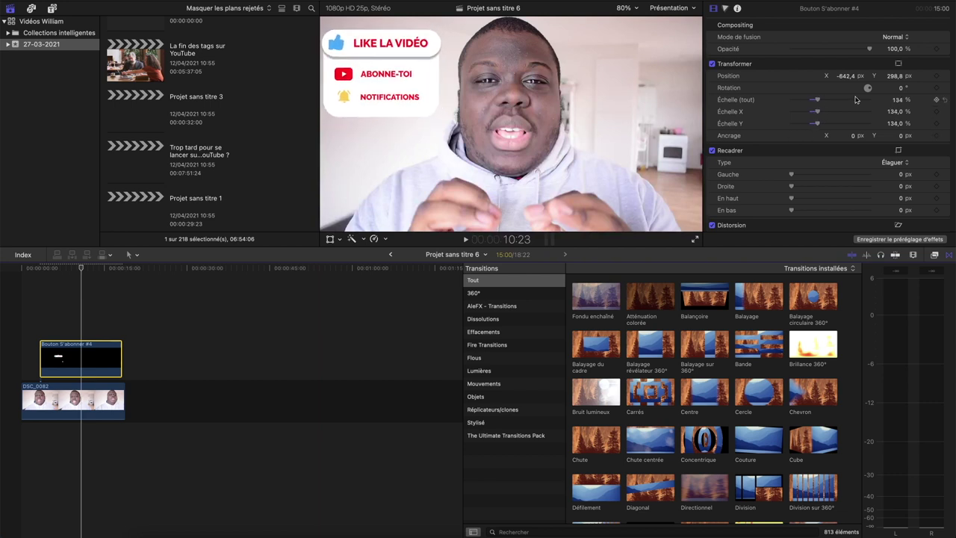
pyautogui.click(897, 99)
pyautogui.write('120')
pyautogui.press('Return')
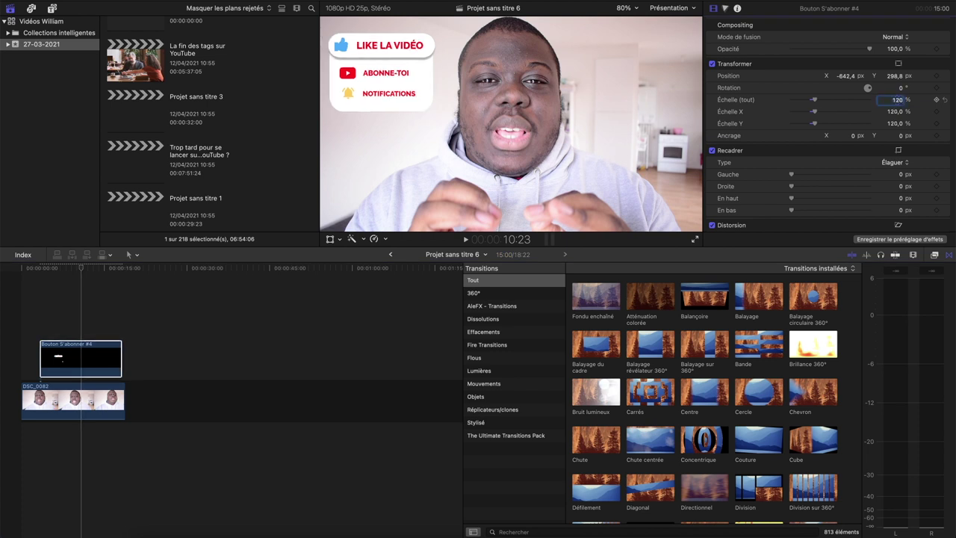
# Step: Replace the Bouton S'abonner #4 clip with Bouton S'abonner #3.mov from the Finder's Bureau folder, placed above DSC_0082 near its start
pyautogui.click(91, 313)
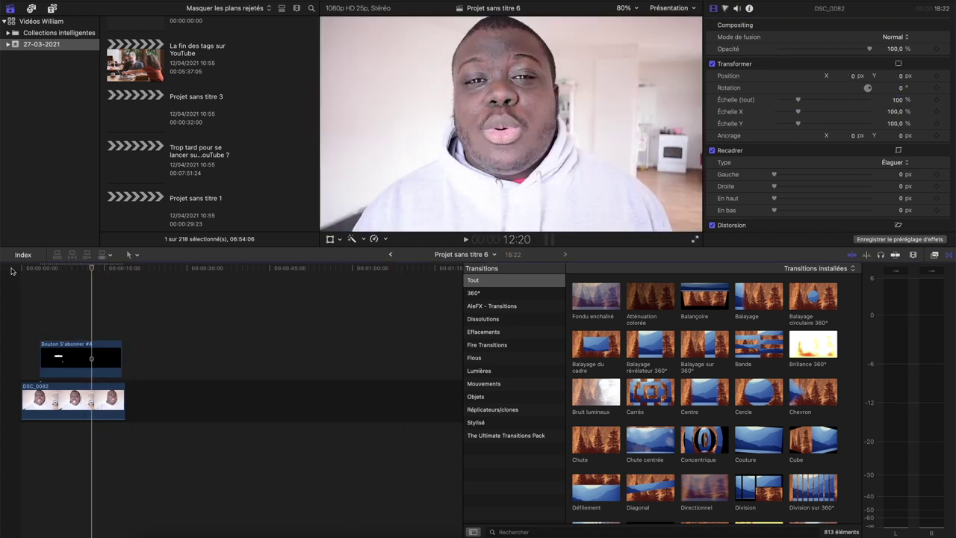
pyautogui.press('Delete')
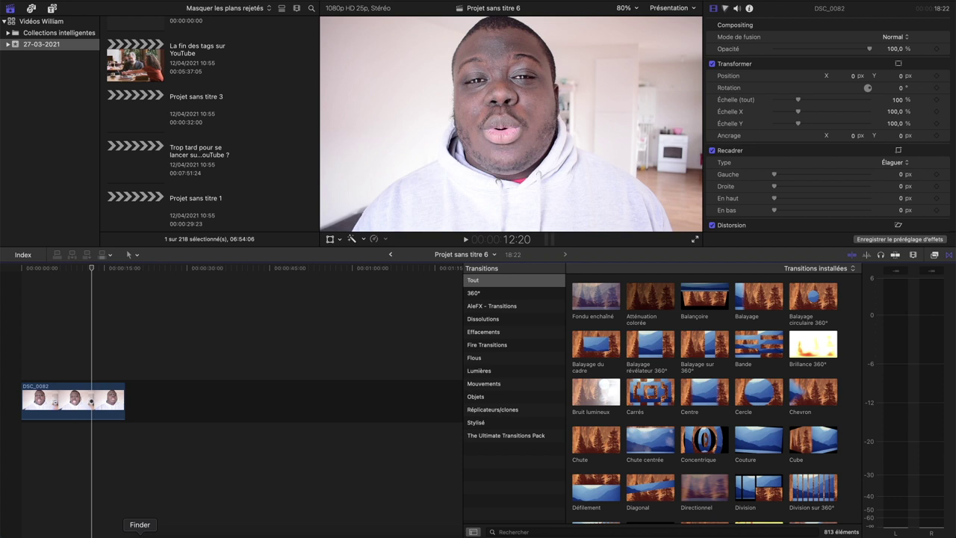
pyautogui.click(140, 533)
pyautogui.click(379, 130)
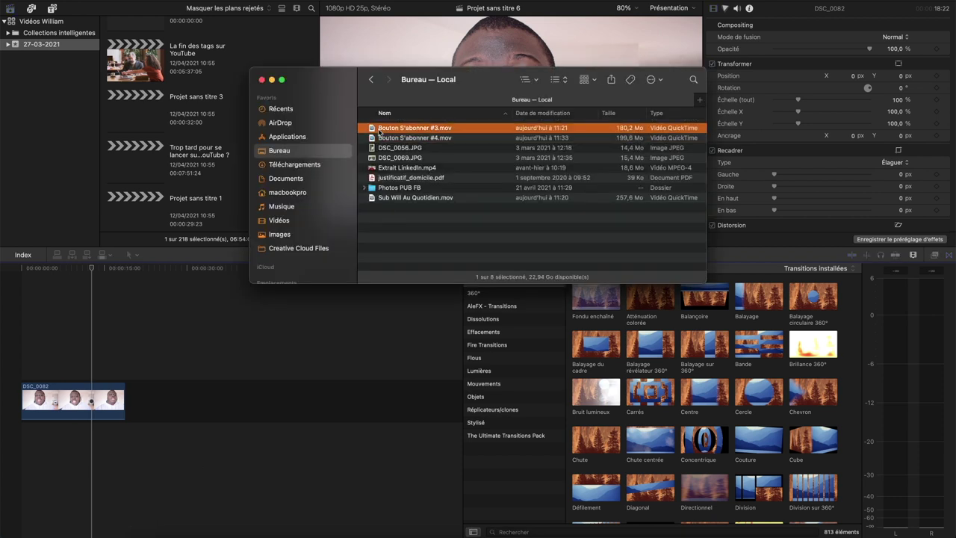
pyautogui.moveTo(379, 130); pyautogui.dragTo(29, 366)
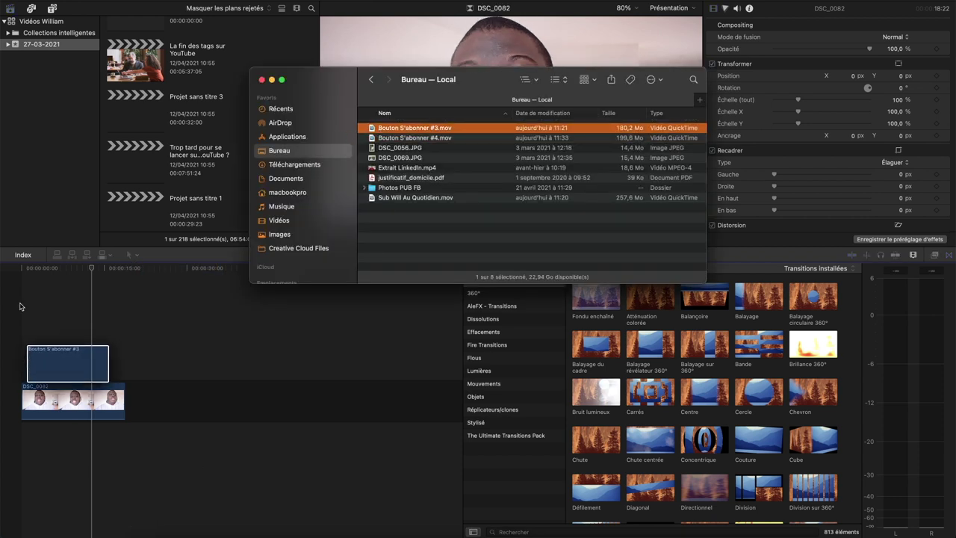
# Step: Play the timeline from near the beginning to check the Bouton S'abonner #3 animation over the video
pyautogui.click(23, 255)
pyautogui.press('space')
pyautogui.click(23, 255)
pyautogui.click(26, 299)
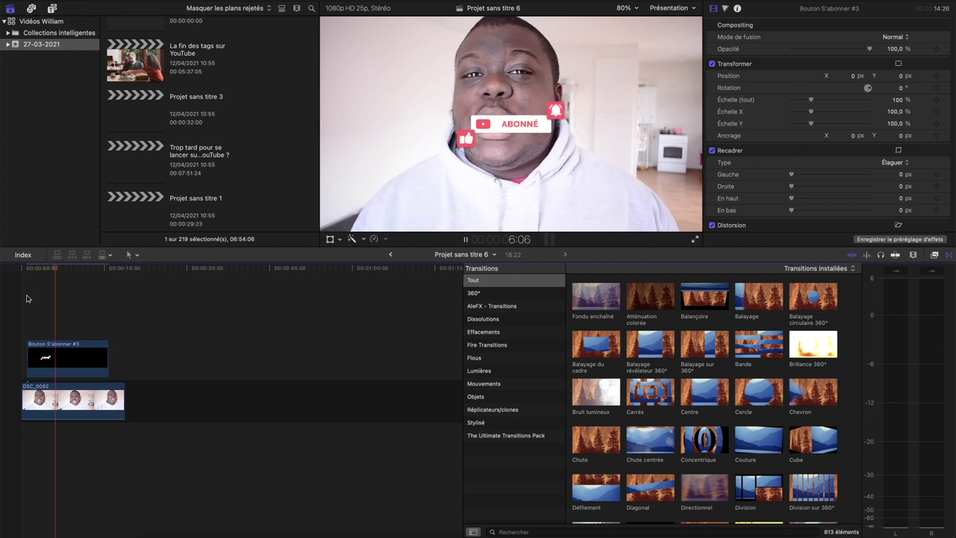
pyautogui.press('space')
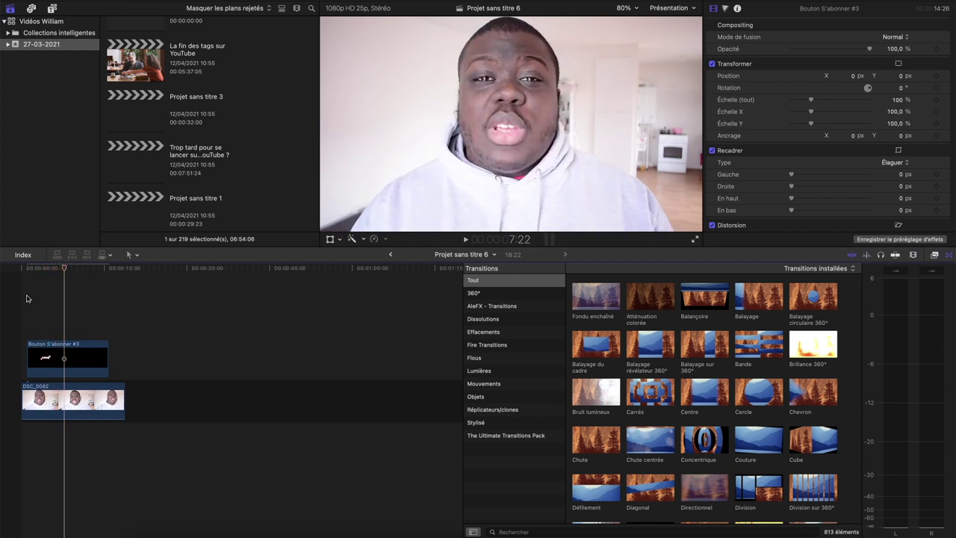
pyautogui.press('space')
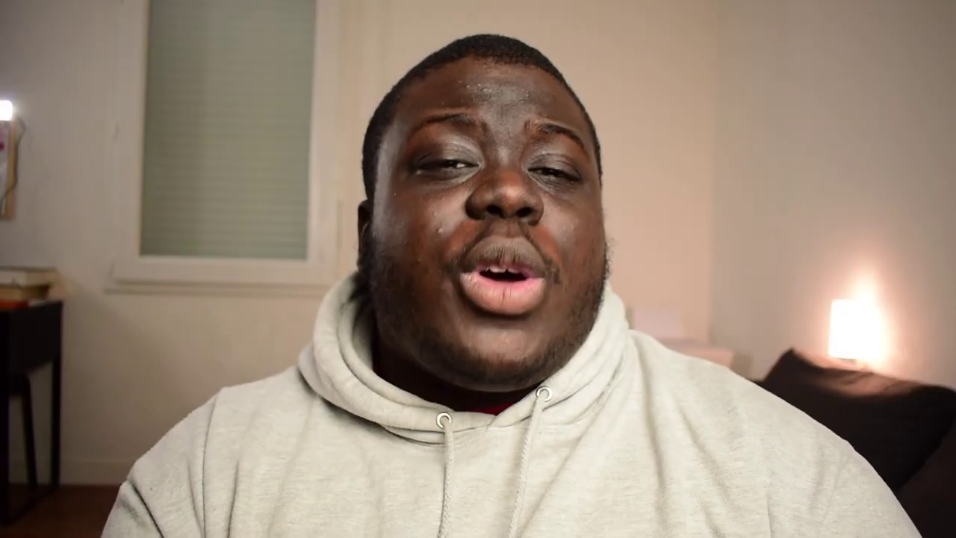